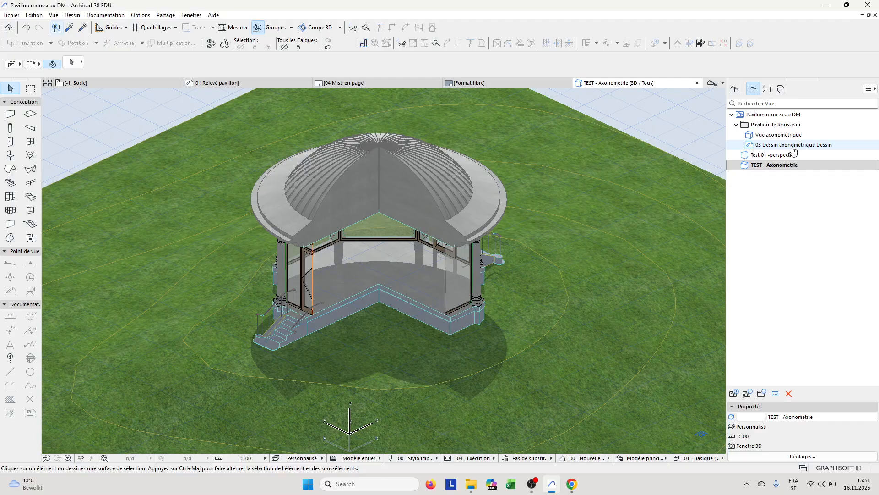
# - Open the view 03 Dessin axonométrique Dessin and examine the cutaway pavilion drawing
pyautogui.doubleClick(793, 146)
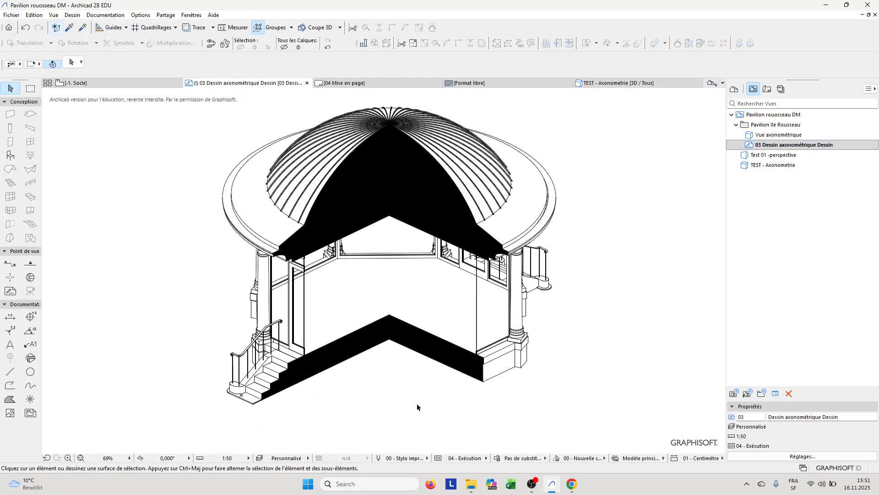
pyautogui.scroll(-2, 460, 354)
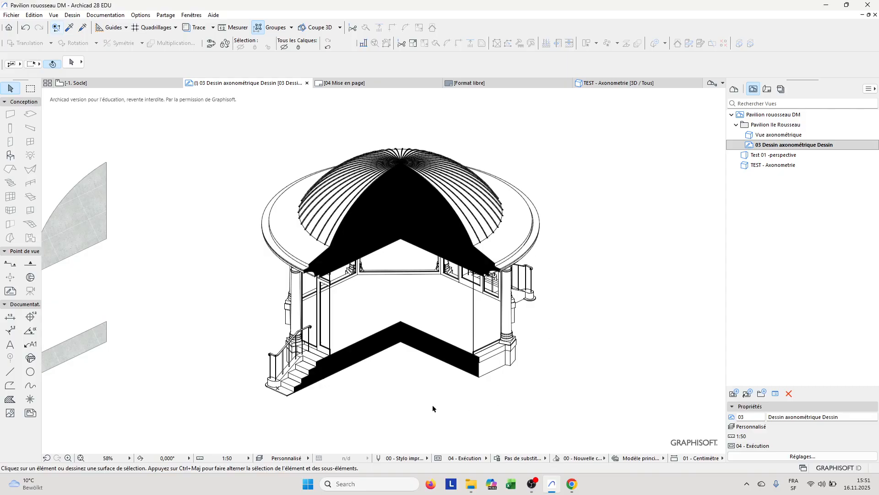
pyautogui.scroll(4, 492, 358)
# - Try stretching the upper end of the vertical glazing line beside the right column, and undo the stretch
pyautogui.click(455, 288)
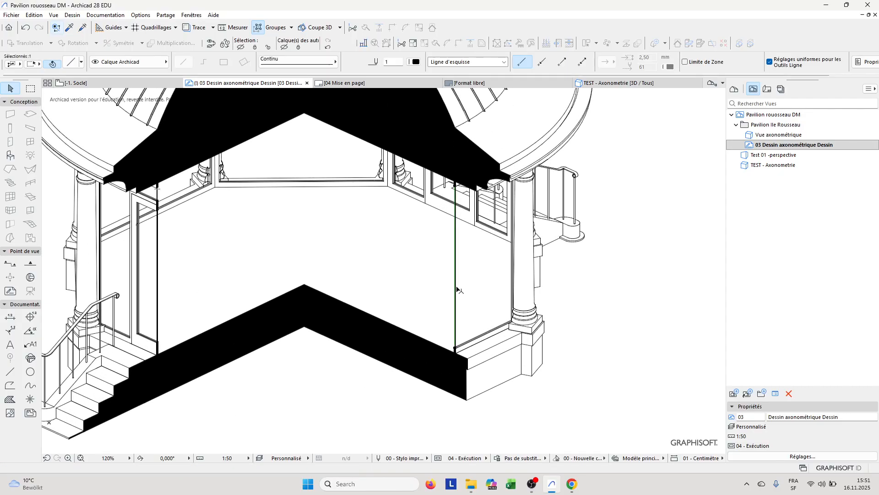
pyautogui.moveTo(455, 187); pyautogui.dragTo(311, 198)
pyautogui.hotkey('ctrl', 'z')
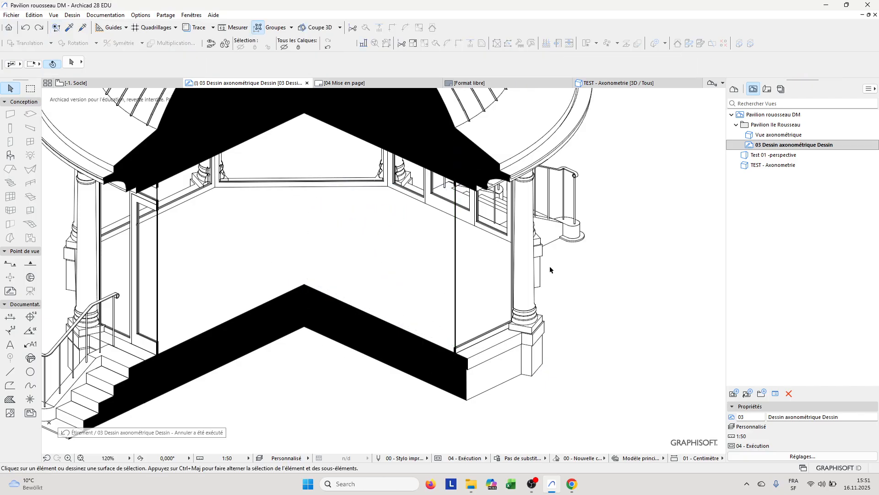
# - Measure upward along the vertical glazing line beside the right column, starting from its base
pyautogui.moveTo(556, 218); pyautogui.dragTo(506, 296, button='middle')
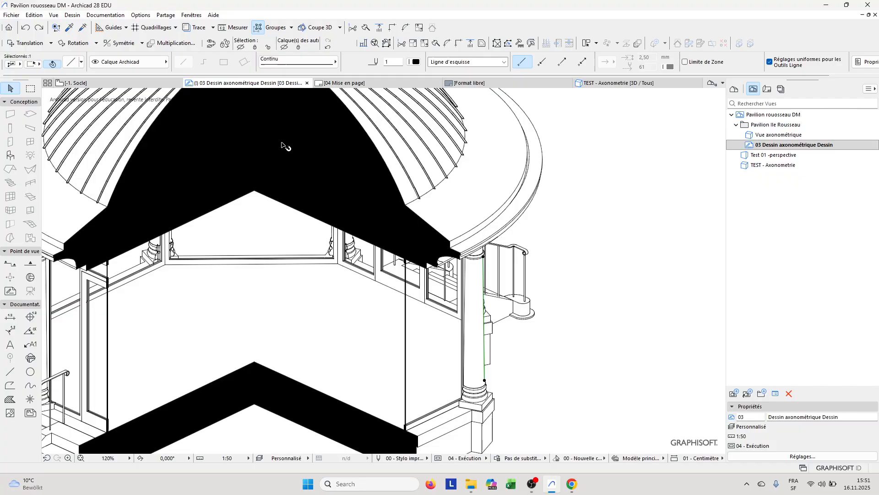
pyautogui.click(235, 28)
pyautogui.click(405, 429)
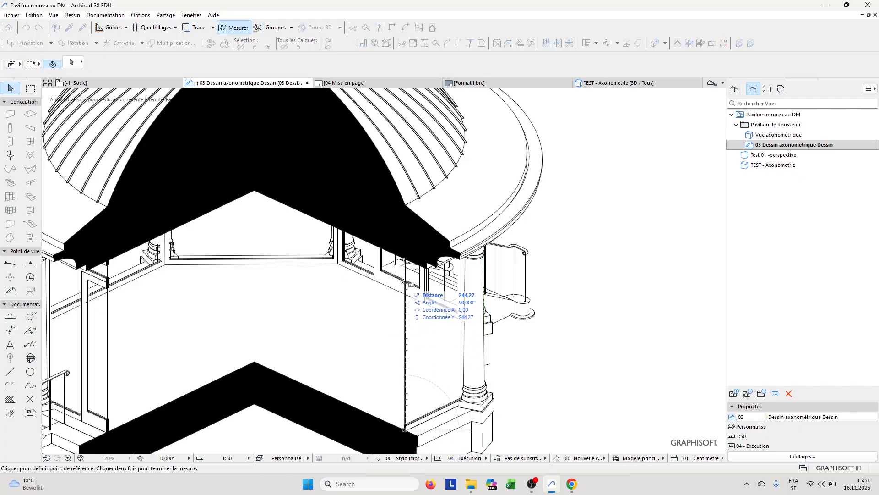
pyautogui.press('Escape')
pyautogui.scroll(-5, 406, 258)
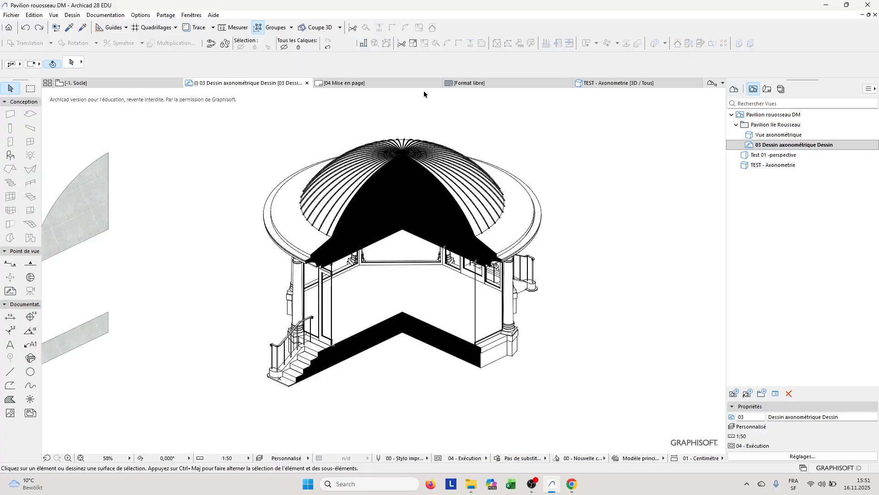
# - Return to the TEST - Axonometrie 3D view of the cutaway pavilion
pyautogui.click(609, 84)
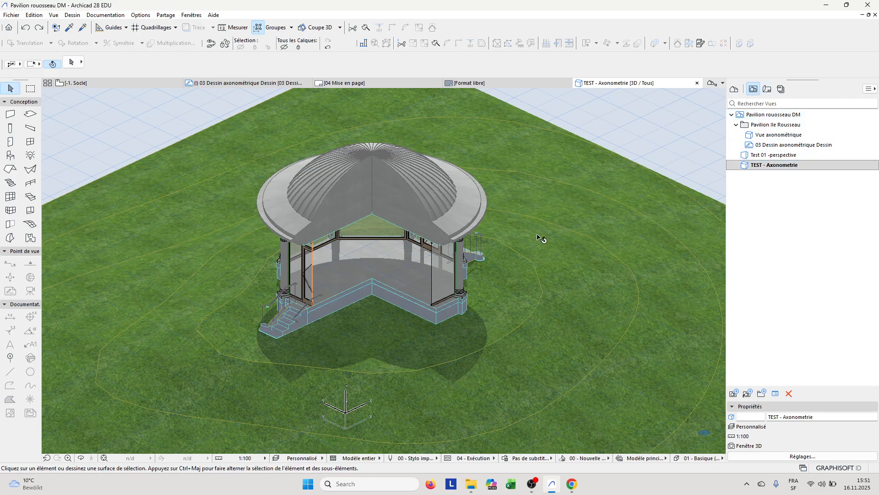
pyautogui.moveTo(526, 239); pyautogui.dragTo(517, 237, button='middle')
pyautogui.moveTo(332, 192); pyautogui.dragTo(341, 191, button='middle')
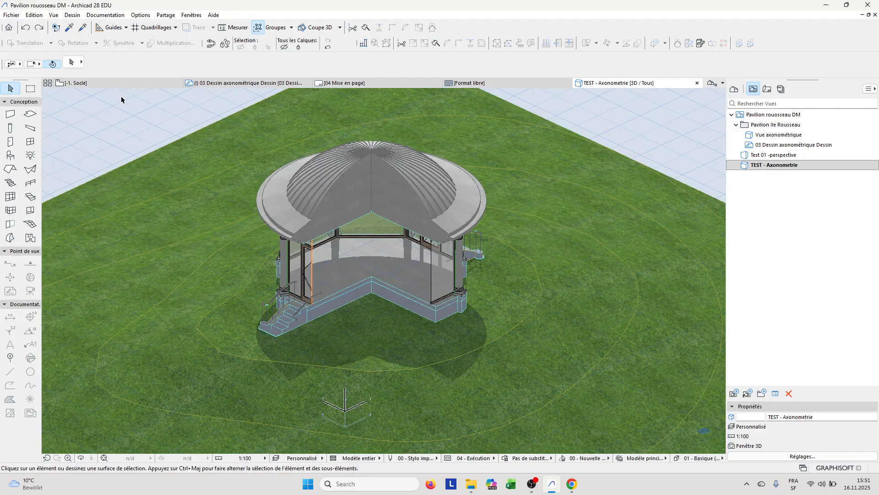
# - Try the 08 - Fil de fer 3D style on the pavilion, and apply the 06 - Modèle blanc style
pyautogui.click(53, 15)
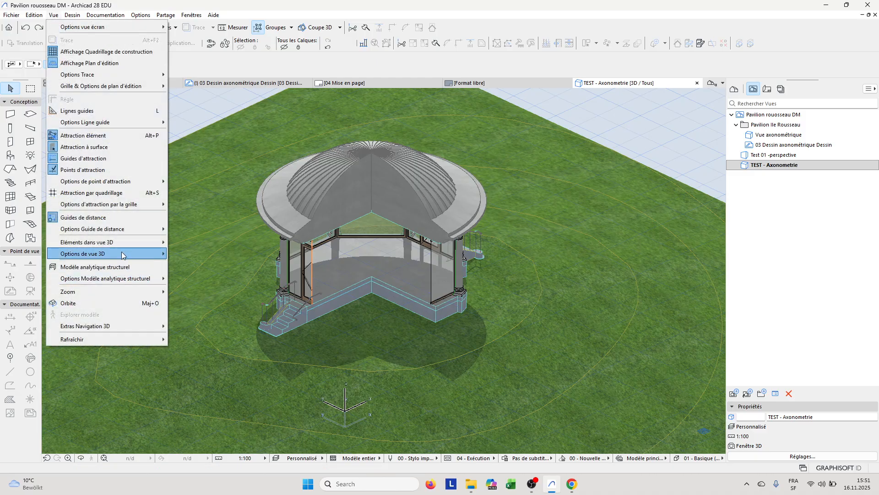
pyautogui.moveTo(121, 253)
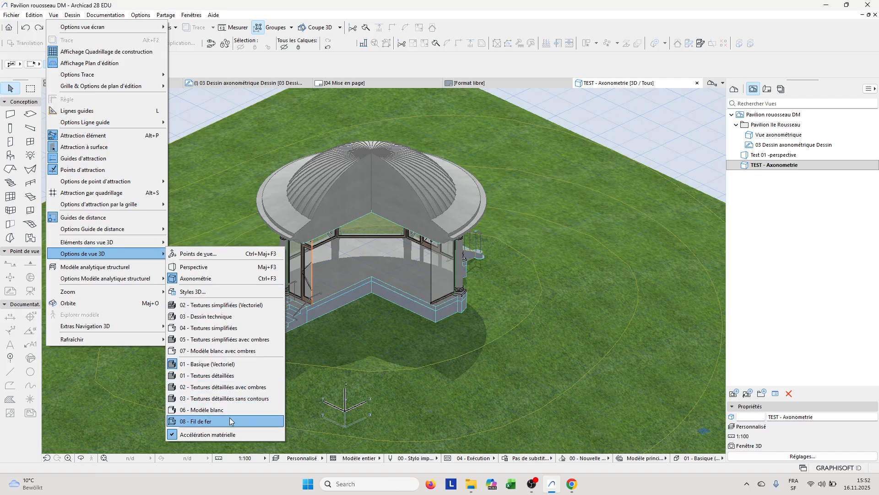
pyautogui.click(204, 421)
pyautogui.click(54, 15)
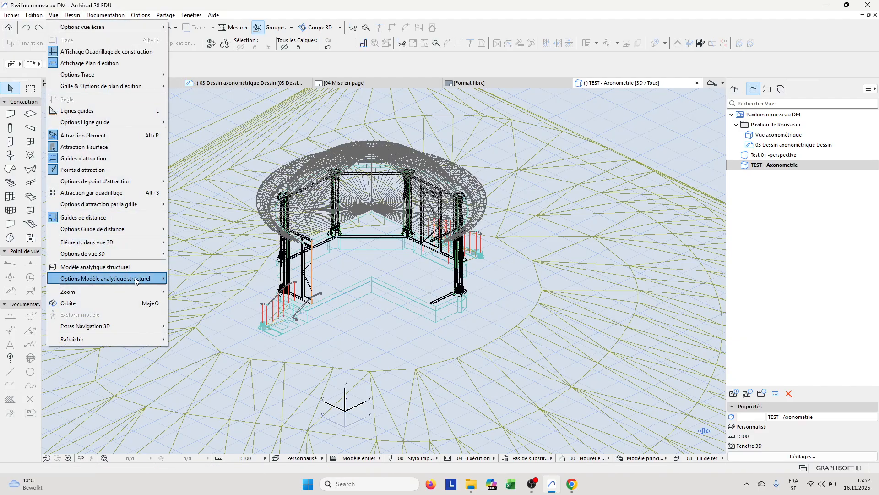
pyautogui.click(230, 410)
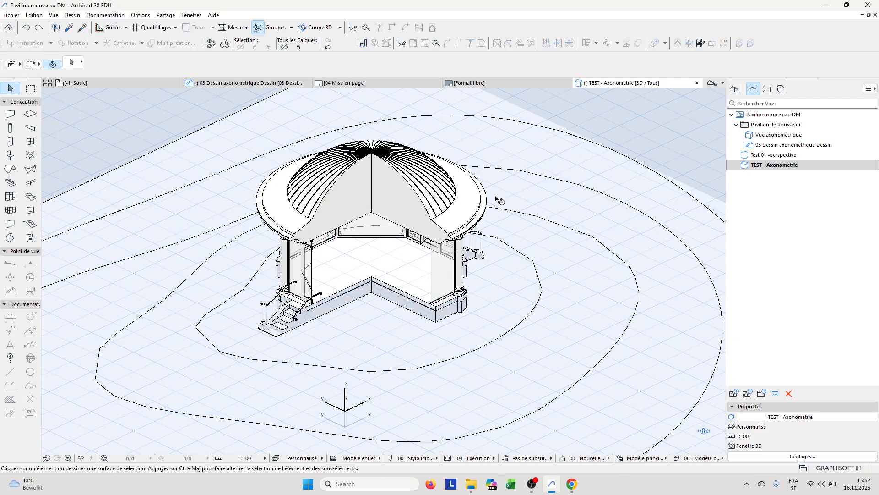
# - Open the 3D style settings and set the 3D engine of 06 - Modèle blanc to Moteur vectoriel
pyautogui.click(54, 14)
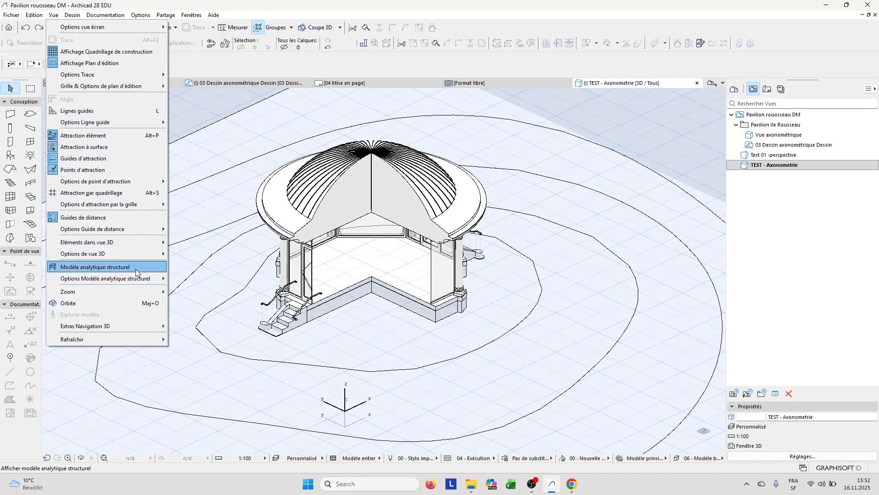
pyautogui.moveTo(114, 257)
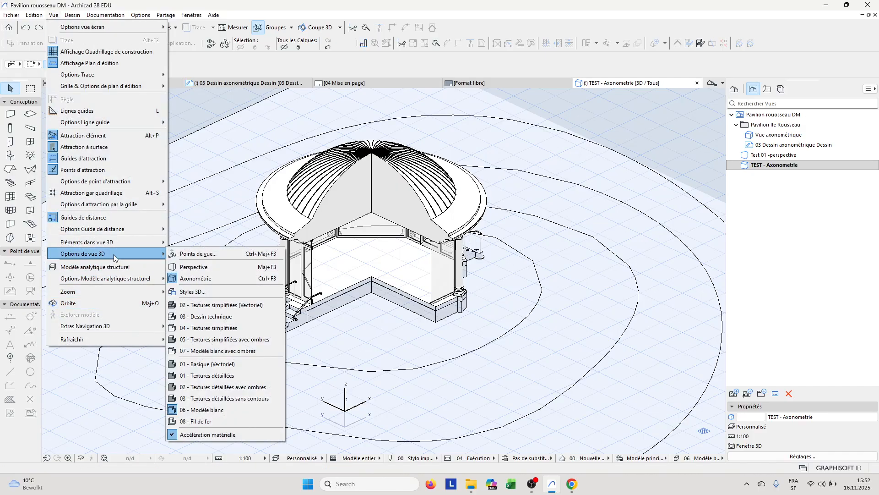
pyautogui.click(227, 293)
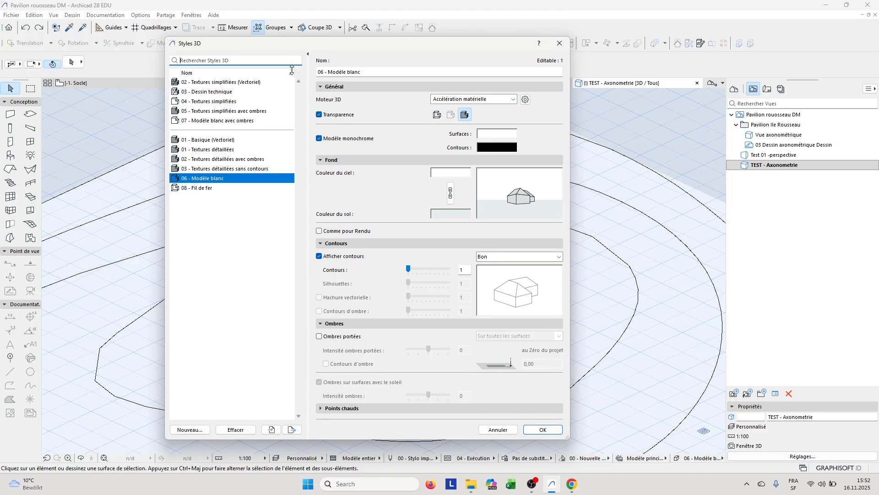
pyautogui.click(496, 100)
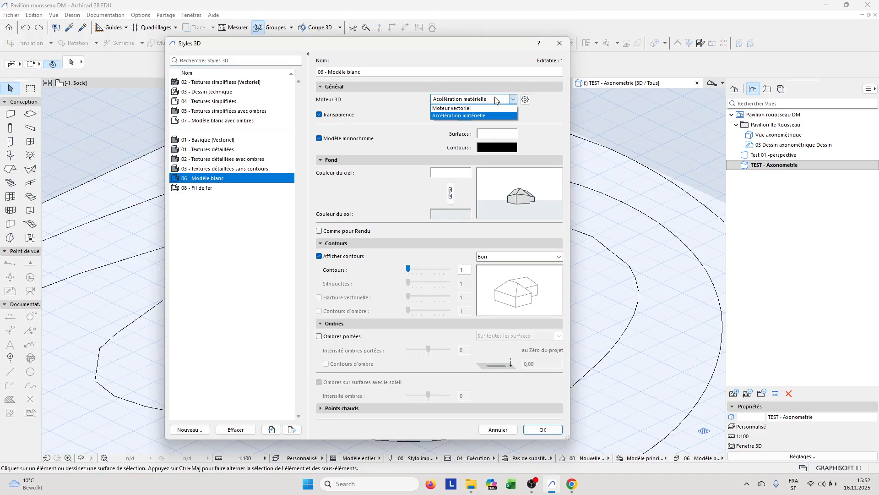
pyautogui.click(473, 108)
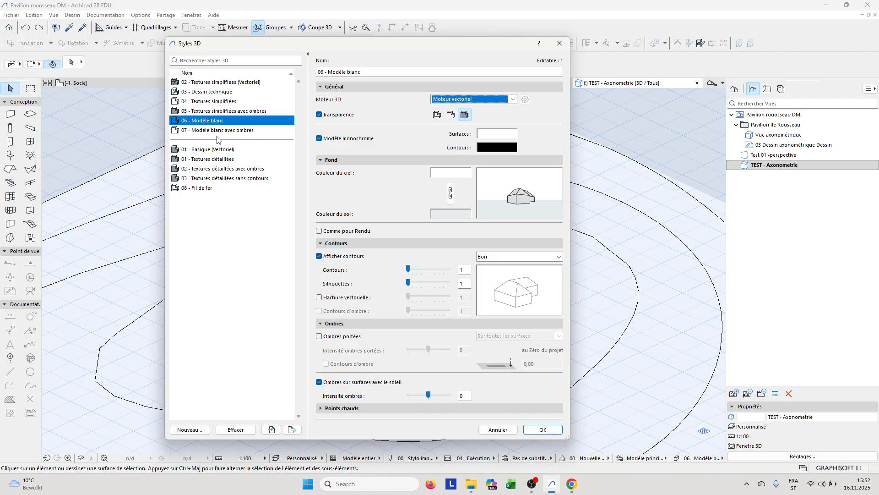
pyautogui.click(207, 131)
pyautogui.click(207, 122)
pyautogui.click(221, 131)
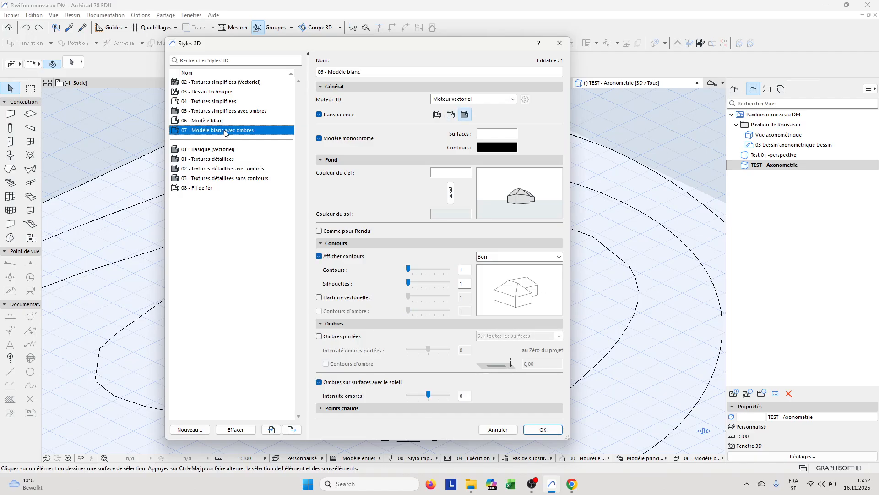
pyautogui.click(213, 120)
pyautogui.click(222, 132)
pyautogui.click(214, 121)
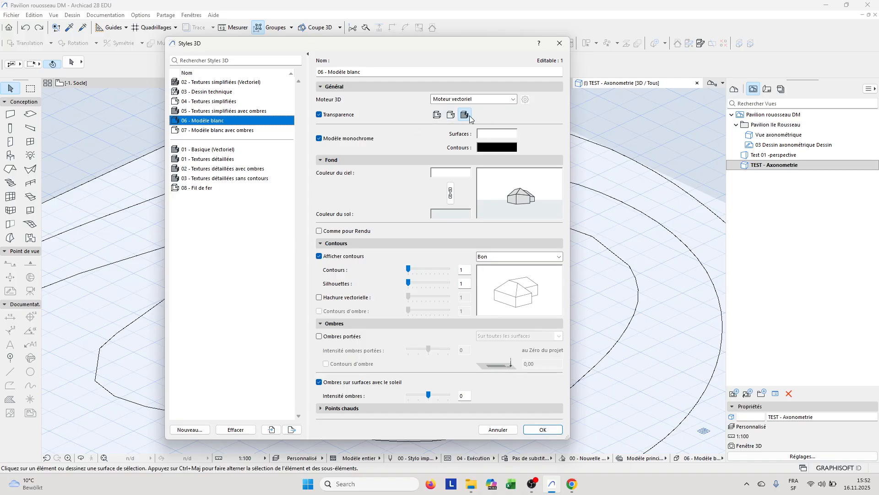
# - Compare the display modes of the 06 - Modèle blanc style, choose Lignes cachées, and apply the settings
pyautogui.click(437, 115)
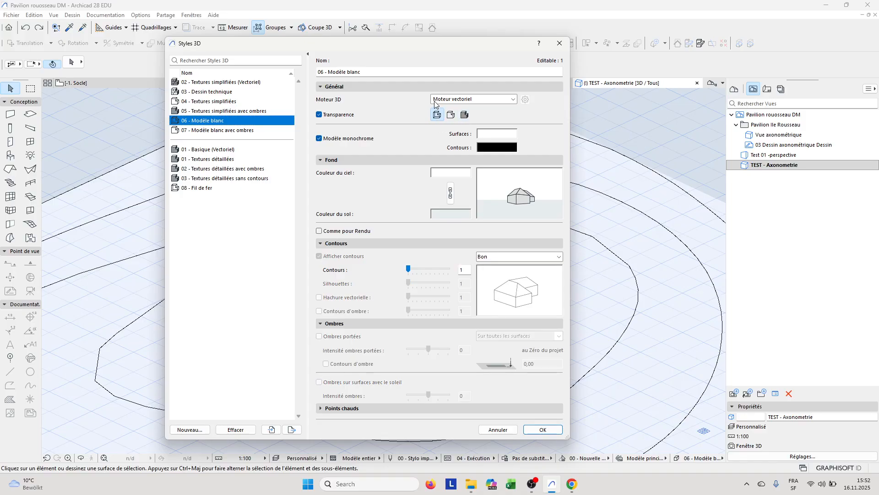
pyautogui.click(451, 115)
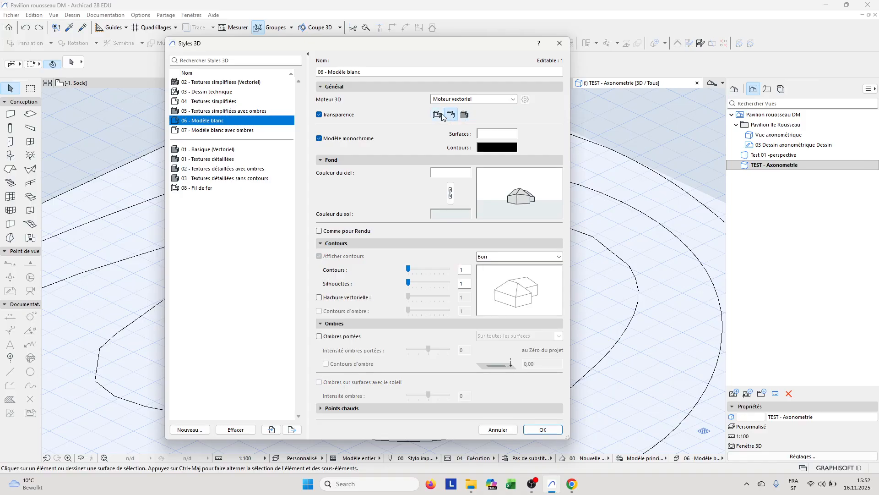
pyautogui.click(465, 114)
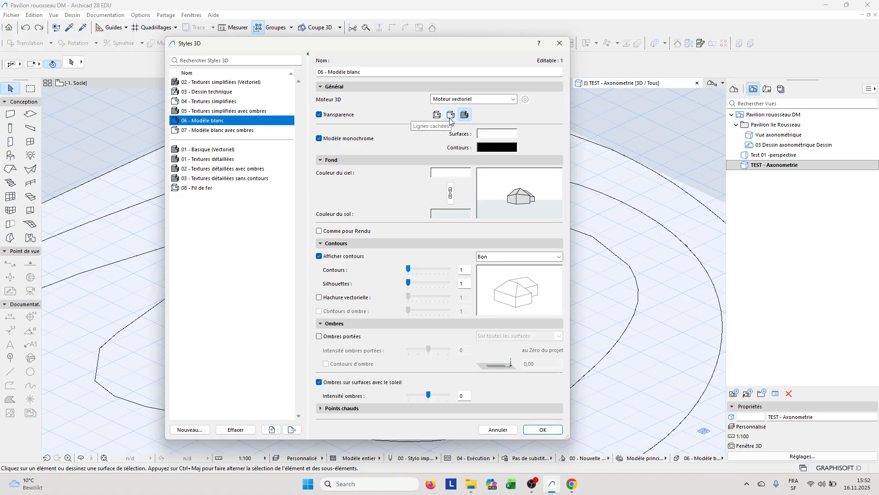
pyautogui.click(451, 115)
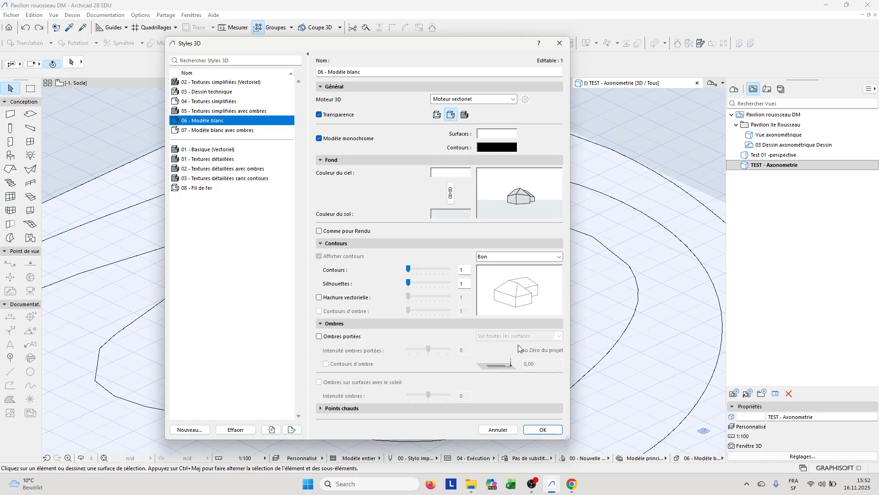
pyautogui.click(542, 430)
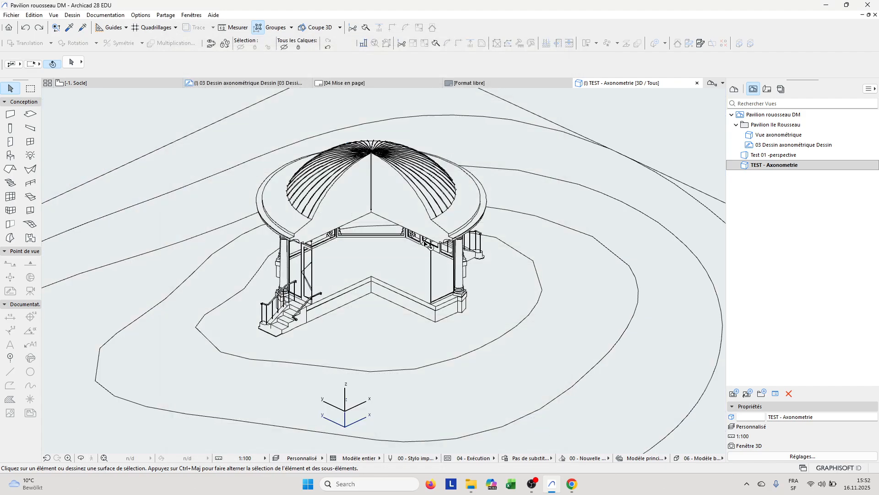
# - Draw a rectangular marquee enclosing the whole pavilion in the 3D view
pyautogui.moveTo(425, 242); pyautogui.dragTo(448, 258, button='middle')
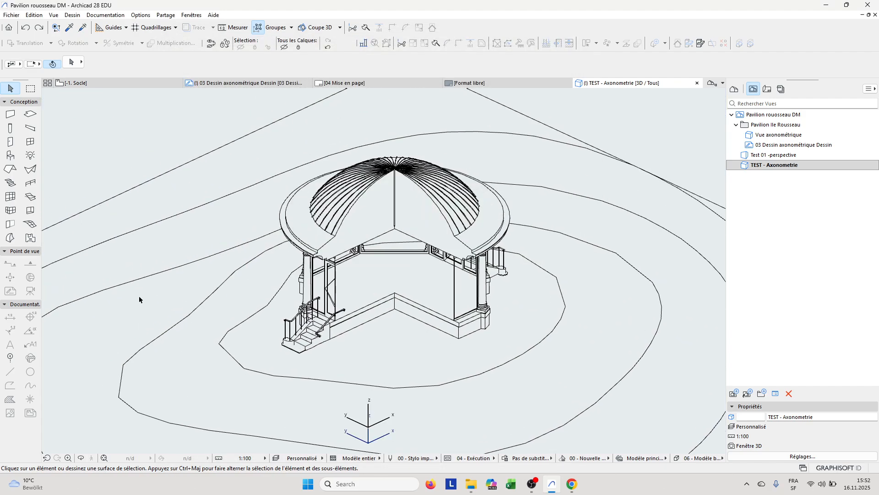
pyautogui.click(35, 90)
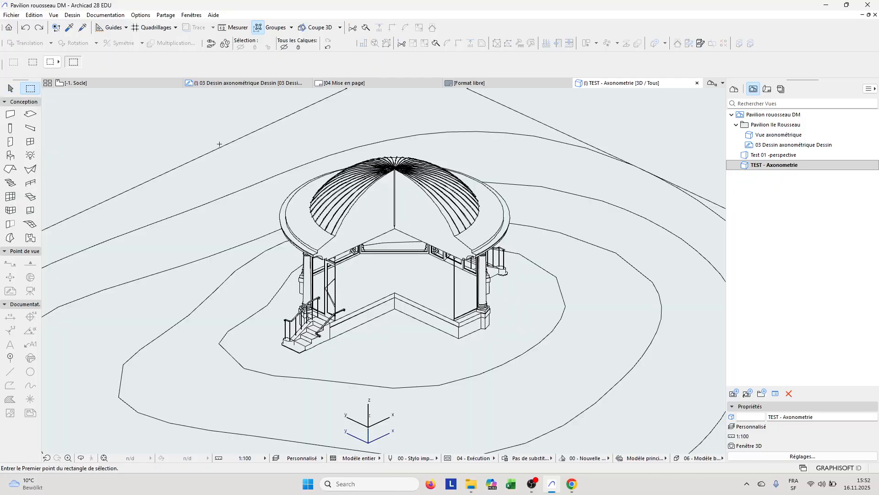
pyautogui.click(212, 118)
pyautogui.click(576, 428)
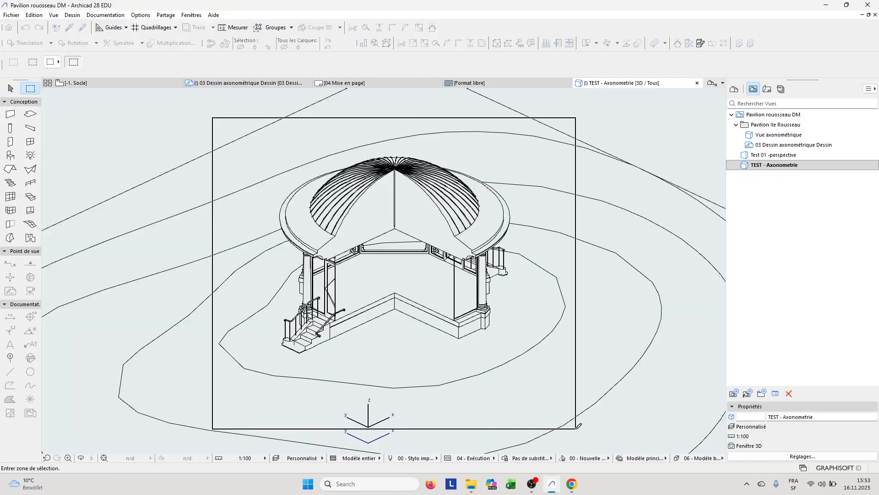
# - Copy the marquee area as Dessin à l'échelle, with the construction elements set to Bords
pyautogui.hotkey('ctrl', 'c')
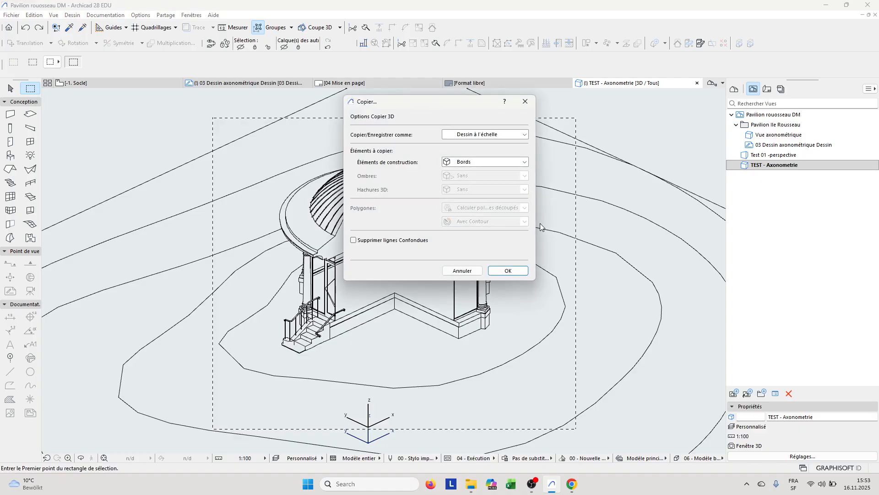
pyautogui.moveTo(451, 105); pyautogui.dragTo(607, 97)
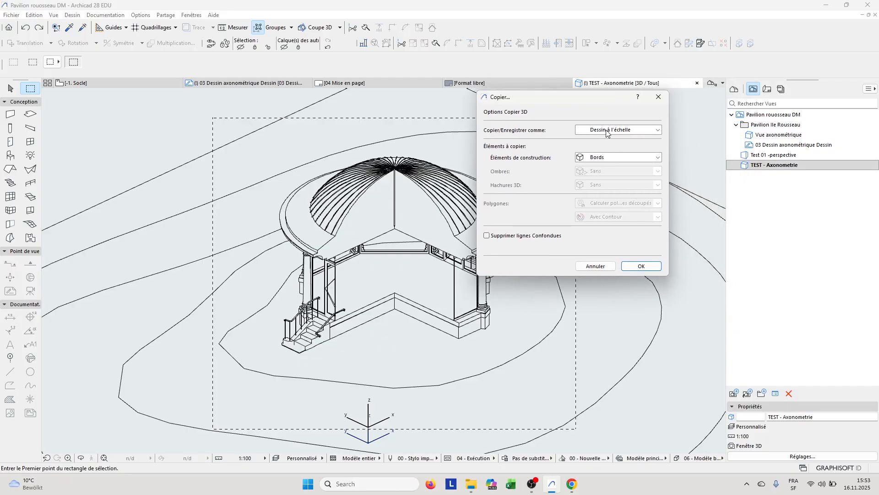
pyautogui.click(607, 131)
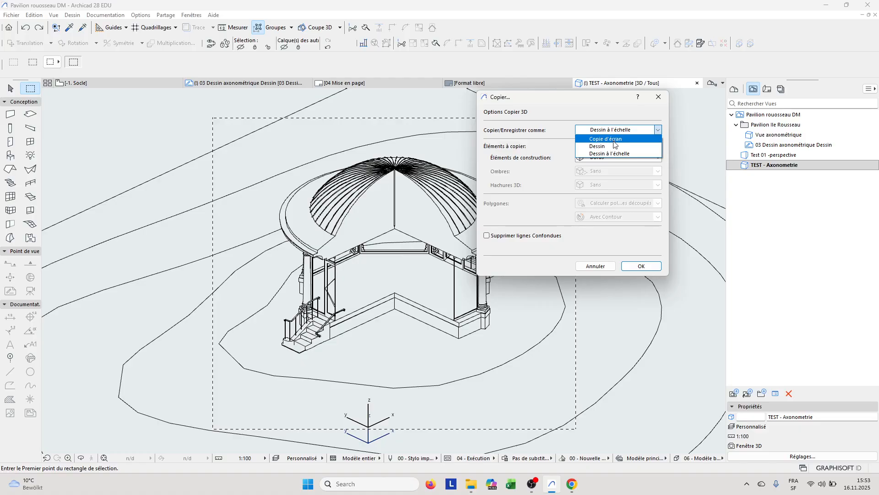
pyautogui.click(606, 154)
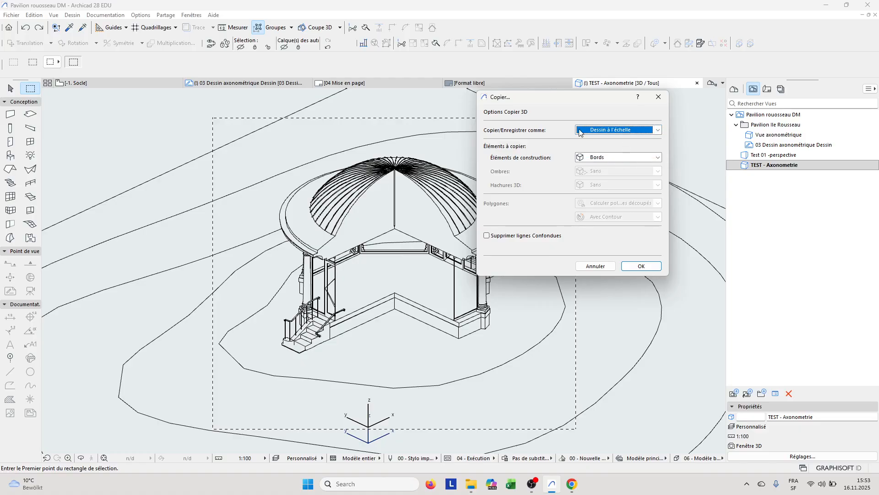
pyautogui.click(636, 158)
pyautogui.click(636, 165)
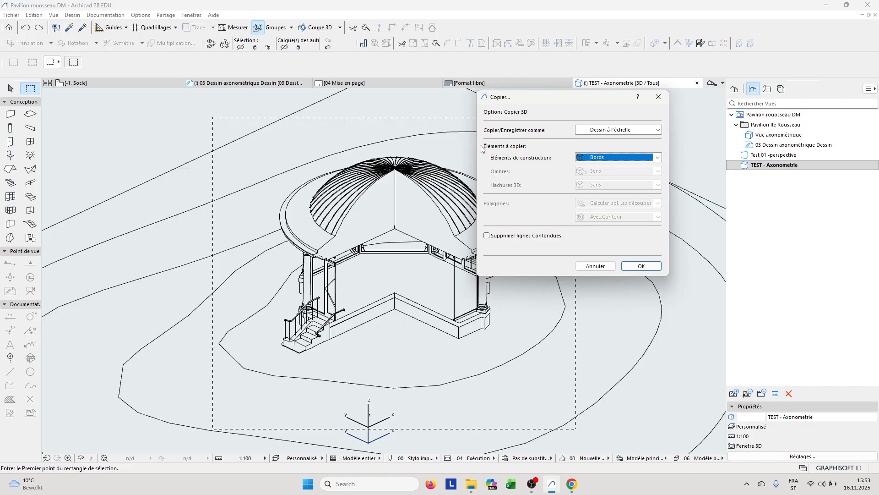
pyautogui.click(641, 266)
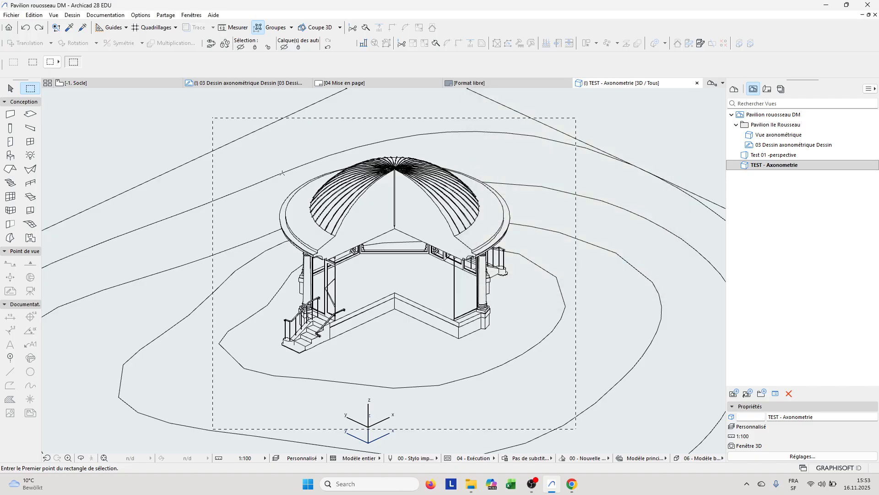
# - Create a new independent worksheet (Feuille de travail indépendante) named TEST with reference ID 04
pyautogui.click(734, 89)
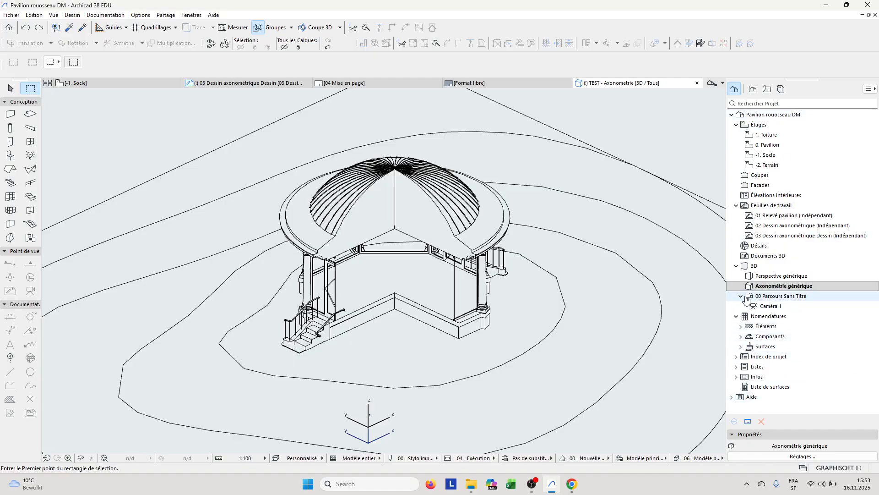
pyautogui.rightClick(781, 238)
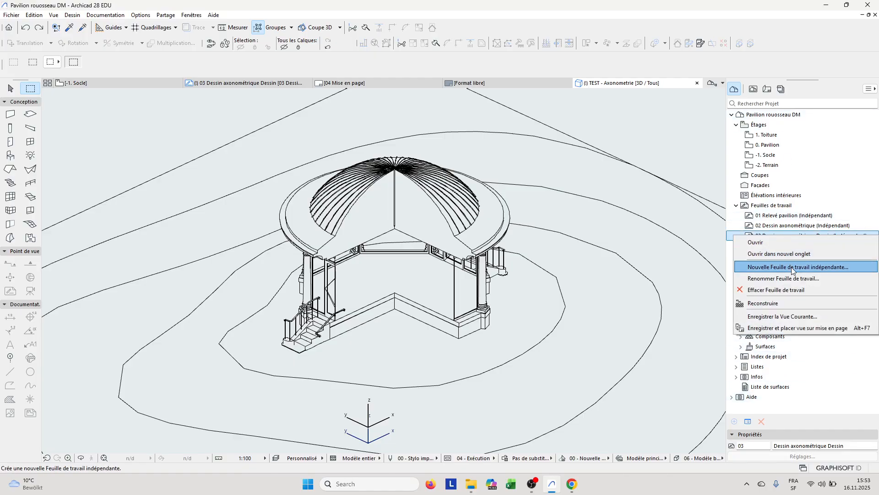
pyautogui.click(792, 266)
pyautogui.press('Tab')
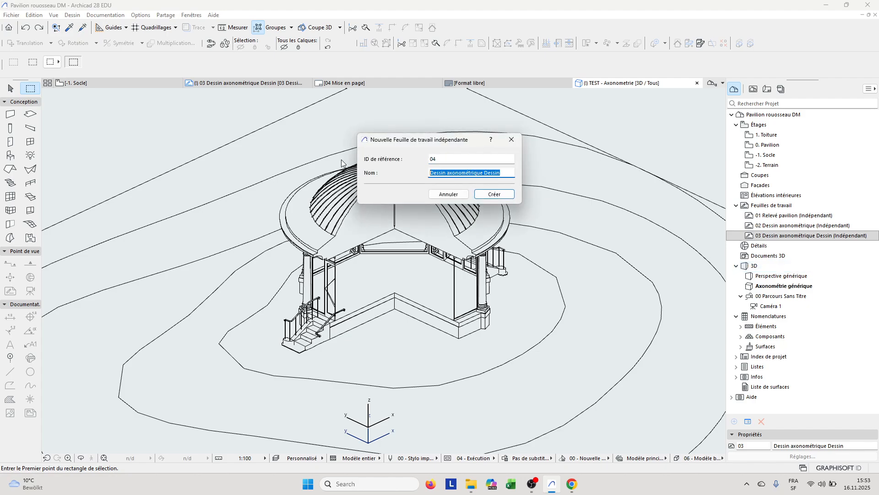
pyautogui.write('TEST')
pyautogui.press('Return')
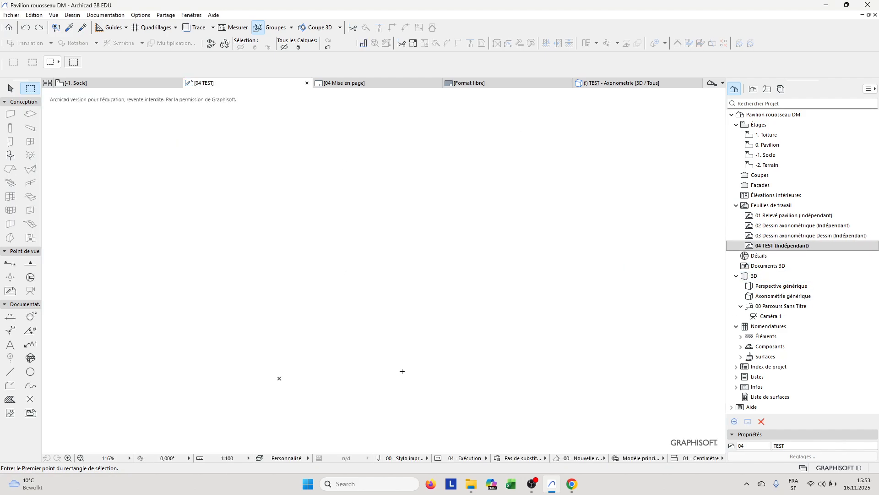
# - Paste the copied line drawing at the centre of the current view, zooming to the pasted elements, and fix its placement
pyautogui.hotkey('ctrl', 'v')
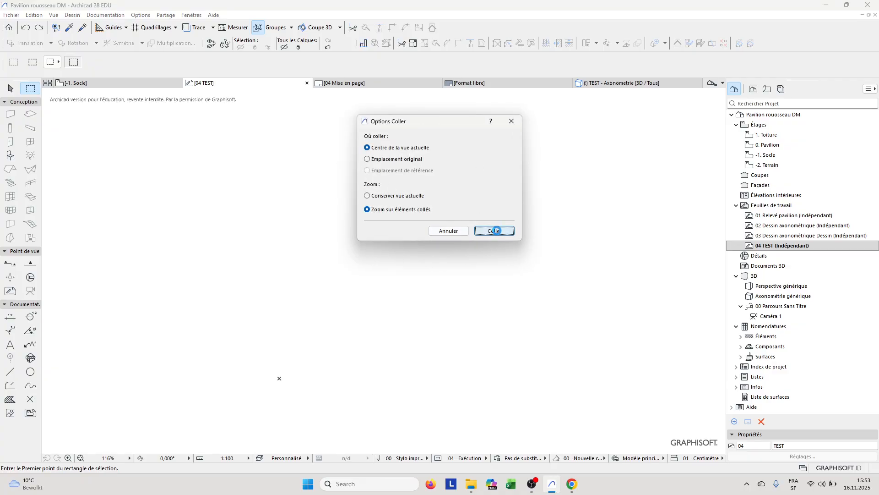
pyautogui.click(495, 231)
pyautogui.click(307, 324)
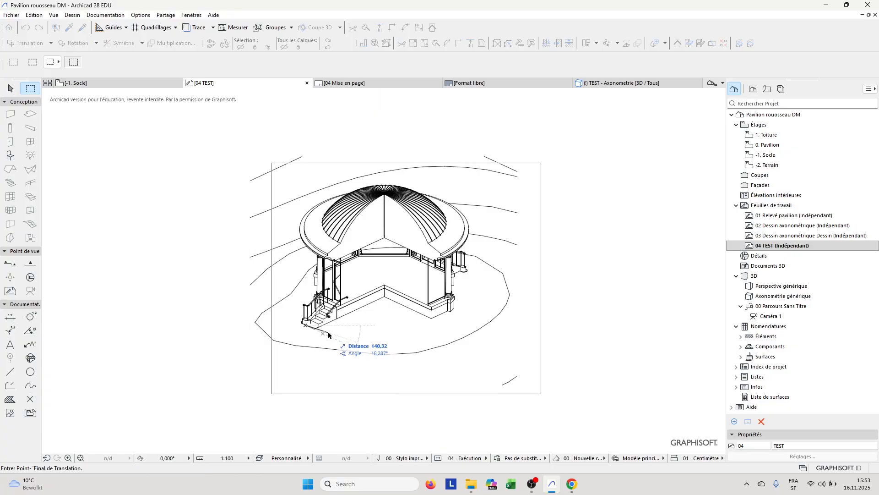
pyautogui.click(338, 324)
pyautogui.click(651, 312)
# - Try stretching the lower plinth line beside the stairs to a new endpoint, and undo the stretch
pyautogui.scroll(6, 386, 325)
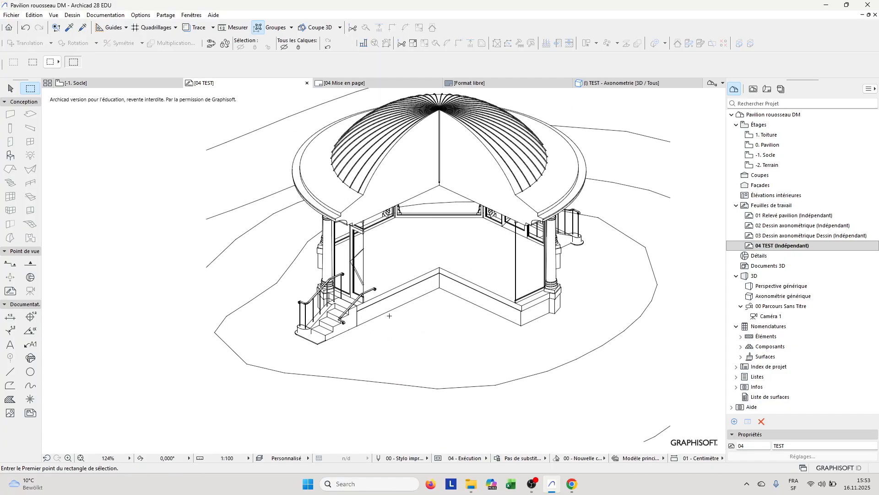
pyautogui.click(461, 238)
pyautogui.click(478, 230)
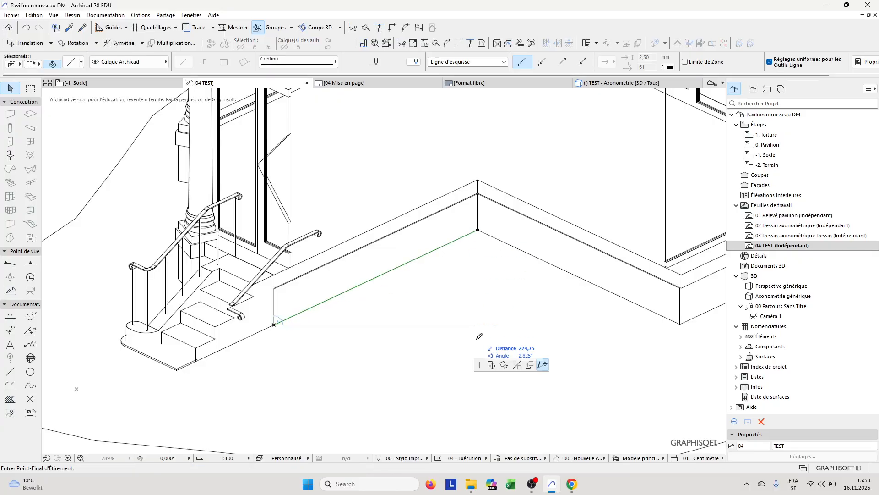
pyautogui.click(406, 392)
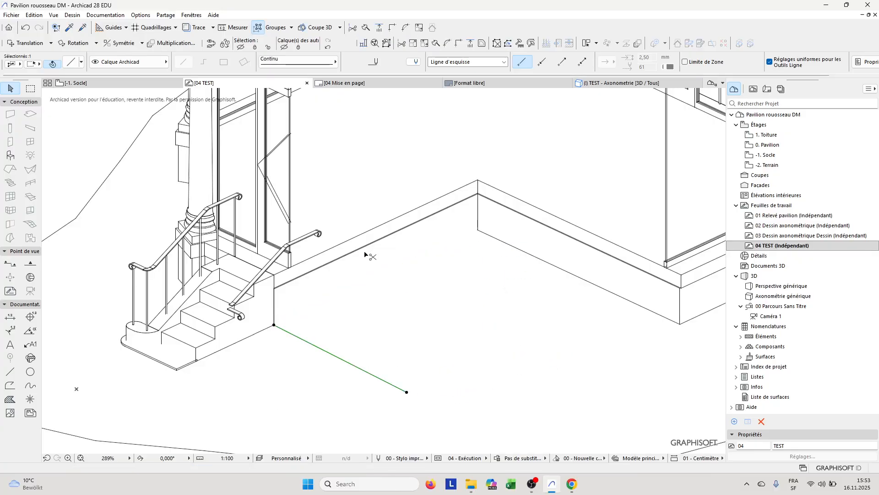
pyautogui.hotkey('ctrl', 'z')
# - Delete the doubled edge lines running below the plinth's top edge on both sides of its inner corner
pyautogui.scroll(5, 365, 255)
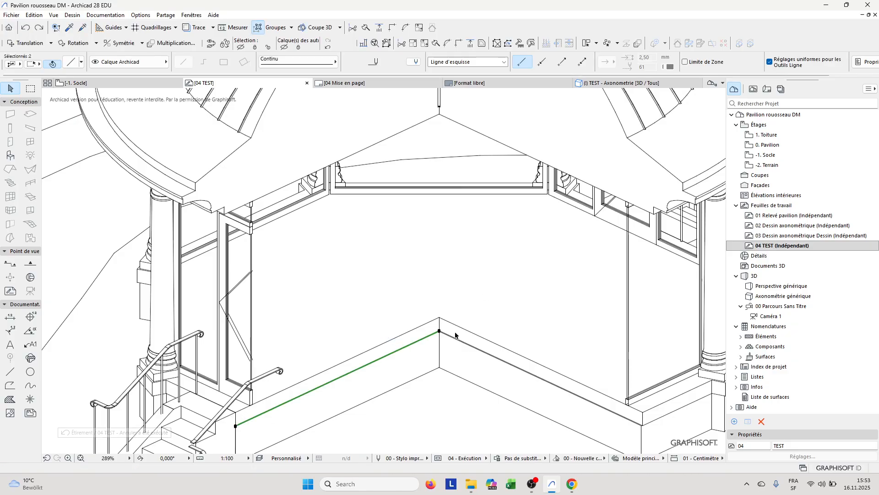
pyautogui.press('Delete')
pyautogui.moveTo(457, 333); pyautogui.dragTo(452, 344)
pyautogui.press('Delete')
pyautogui.scroll(-3, 426, 228)
pyautogui.moveTo(425, 227); pyautogui.dragTo(419, 305, button='middle')
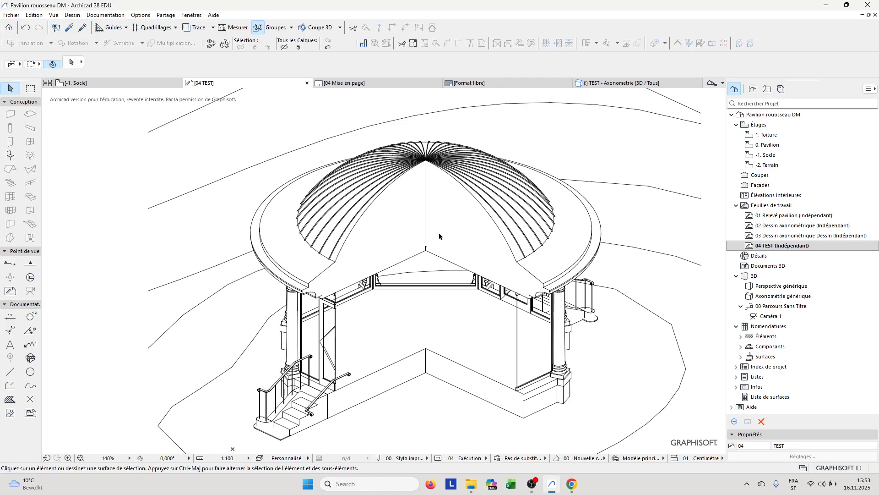
pyautogui.scroll(6, 428, 242)
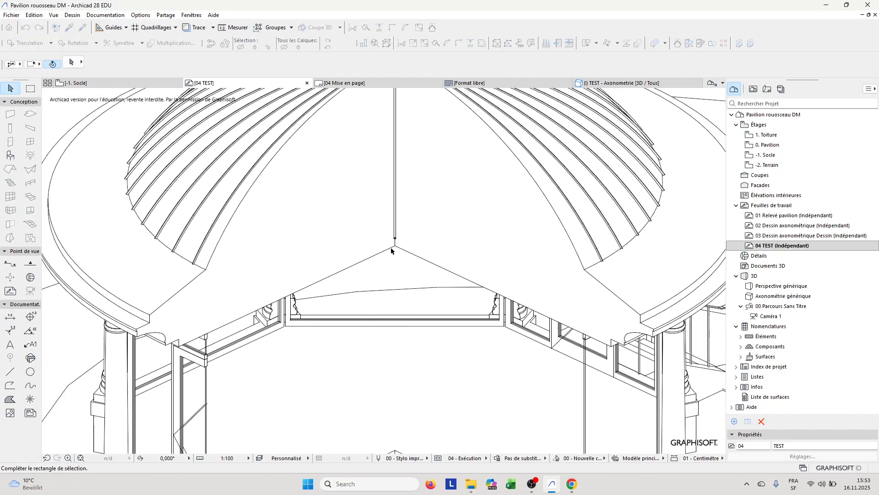
pyautogui.scroll(-6, 392, 250)
pyautogui.moveTo(342, 352); pyautogui.dragTo(426, 234, button='middle')
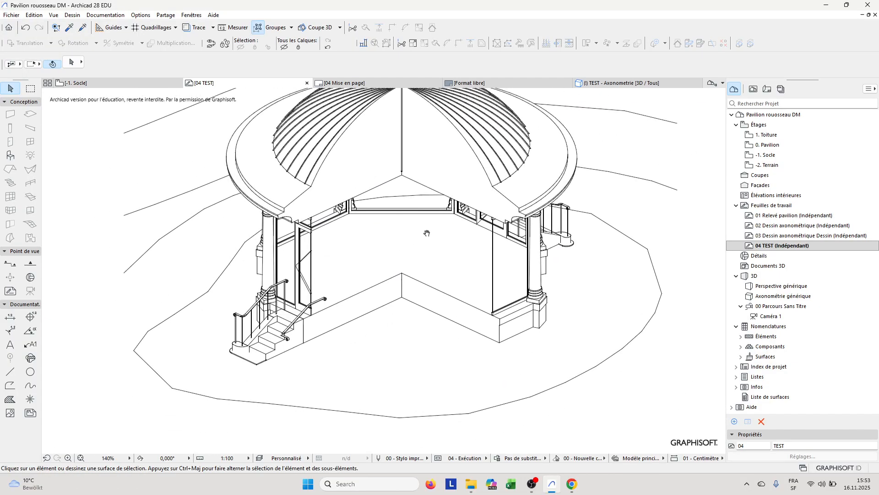
# - Return to the 3D axonometric view and set the 06 - Modèle blanc 3D style to the shaded display mode
pyautogui.click(623, 83)
pyautogui.click(54, 14)
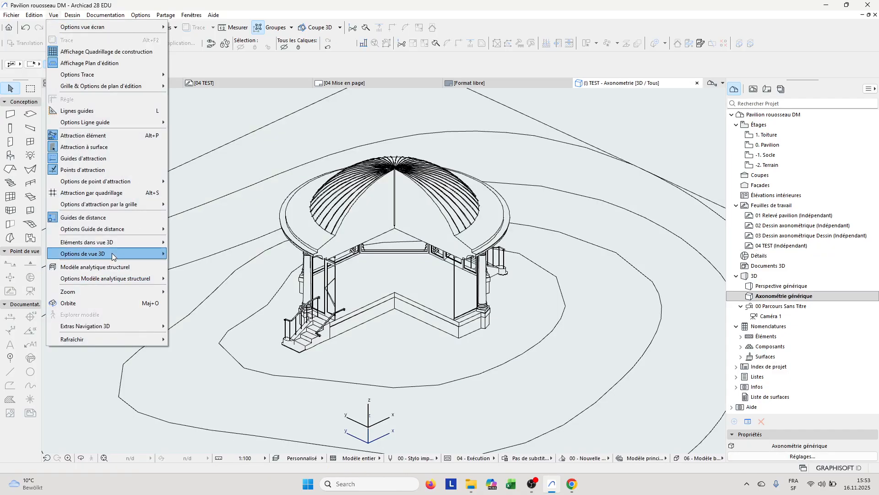
pyautogui.moveTo(114, 252)
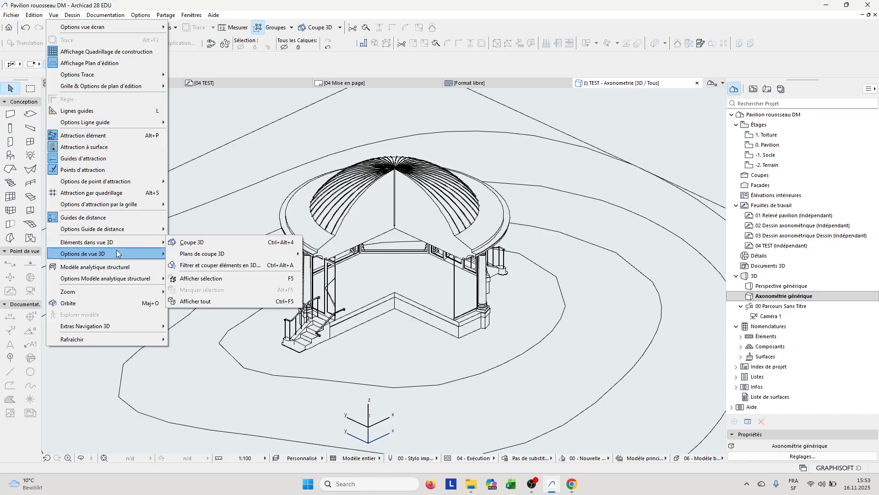
pyautogui.click(241, 292)
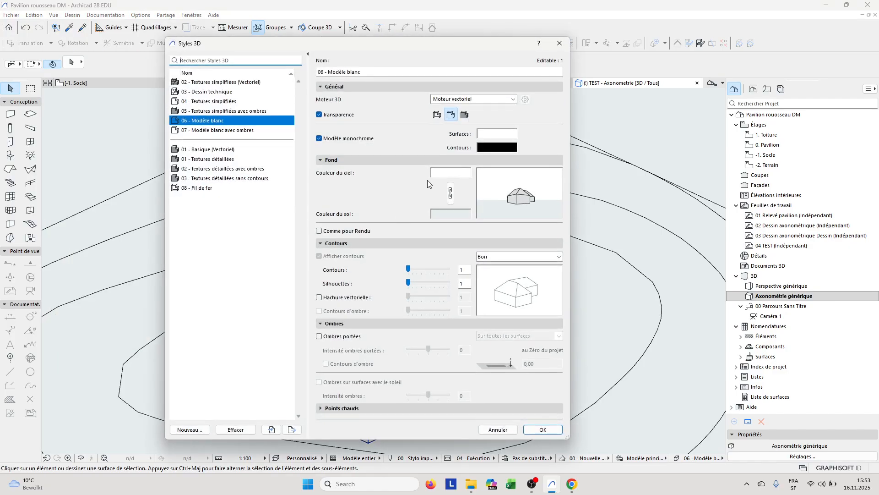
pyautogui.click(465, 115)
pyautogui.click(540, 430)
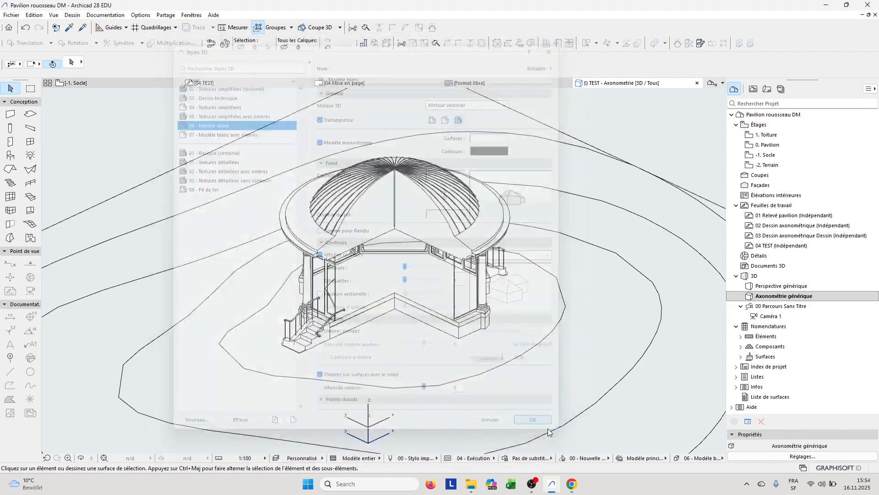
# - Draw a rectangular marquee around the whole shaded pavilion in the 3D view
pyautogui.click(36, 90)
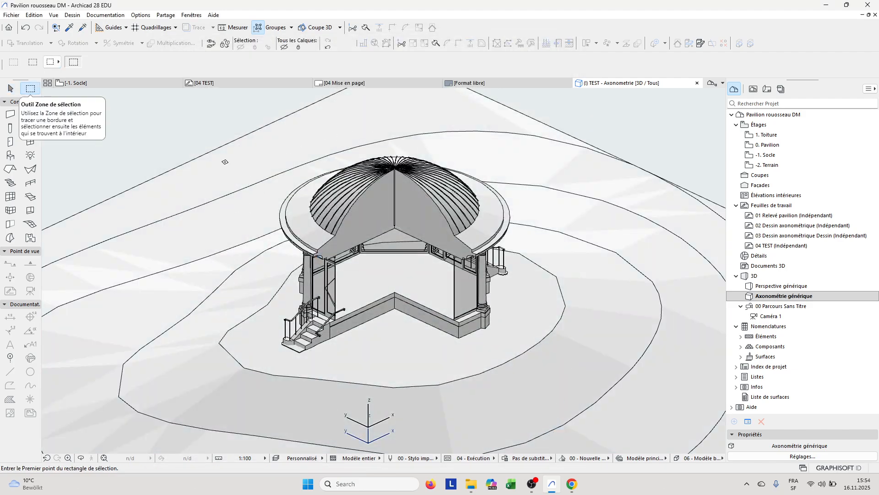
pyautogui.click(179, 129)
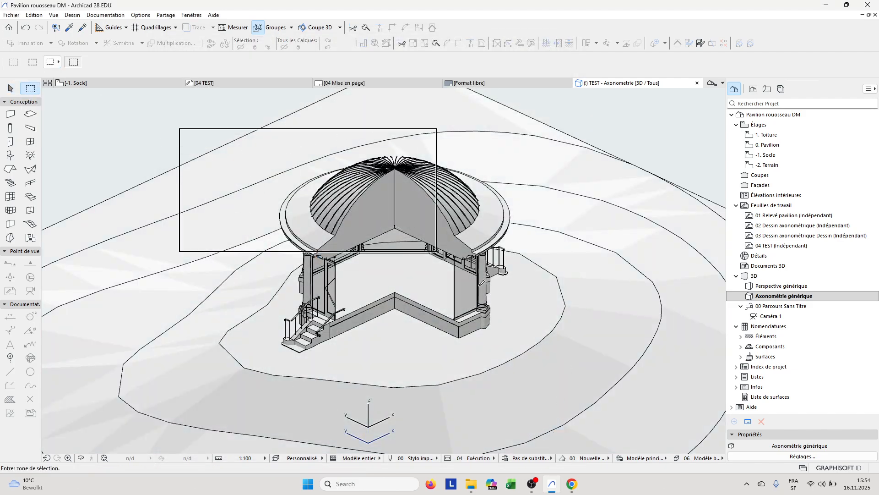
pyautogui.click(612, 424)
# - Copy the marquee area as Dessin à l'échelle with construction elements set to Bords & polygones, and clear the marquee
pyautogui.hotkey('ctrl', 'c')
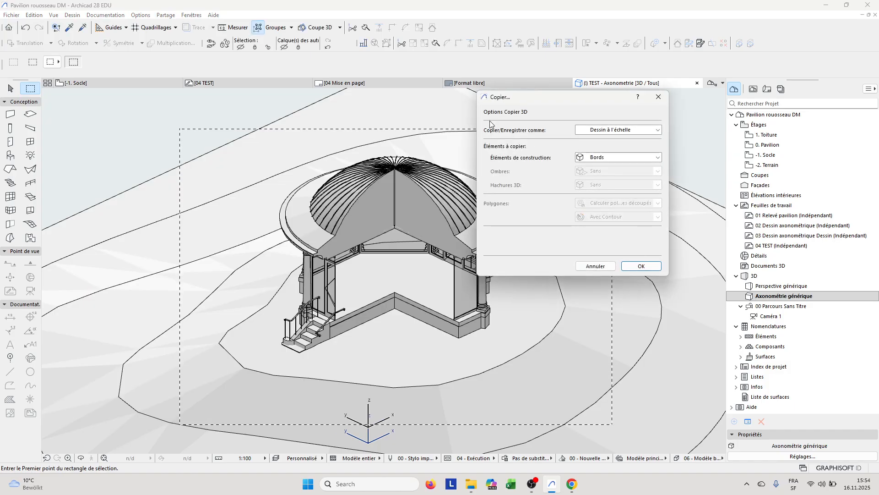
pyautogui.click(642, 161)
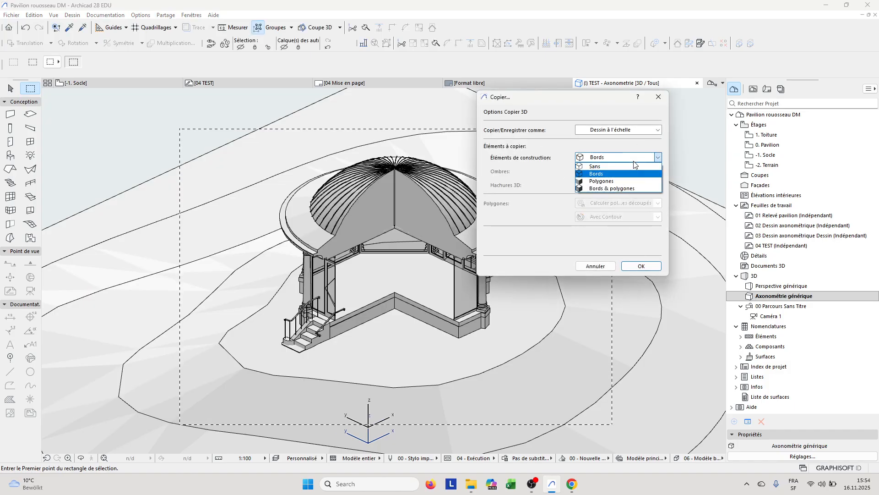
pyautogui.click(626, 185)
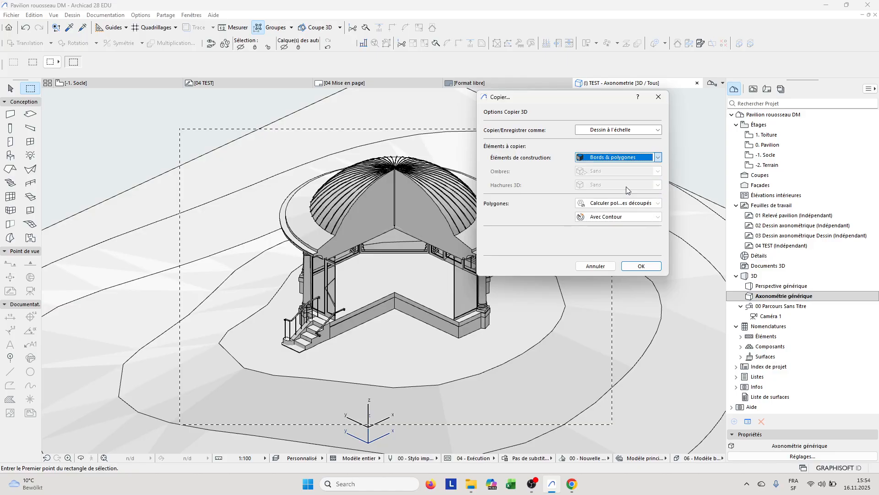
pyautogui.click(639, 266)
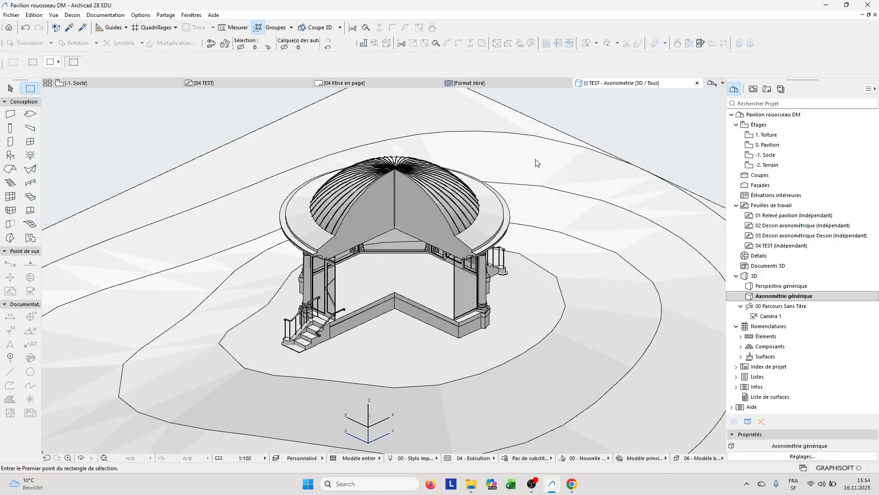
pyautogui.doubleClick(679, 165)
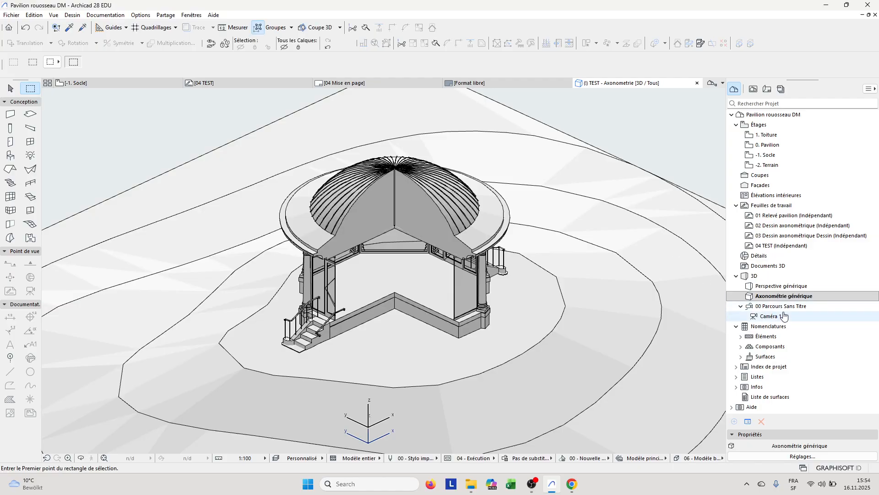
# - Paste the shaded drawing into worksheet 04 TEST and place it beside the existing line drawing
pyautogui.doubleClick(777, 248)
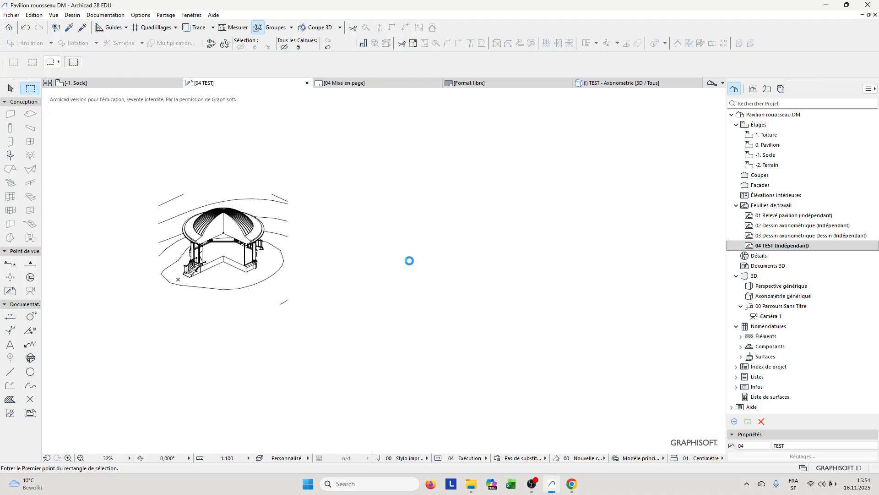
pyautogui.hotkey('ctrl', 'v')
pyautogui.click(188, 202)
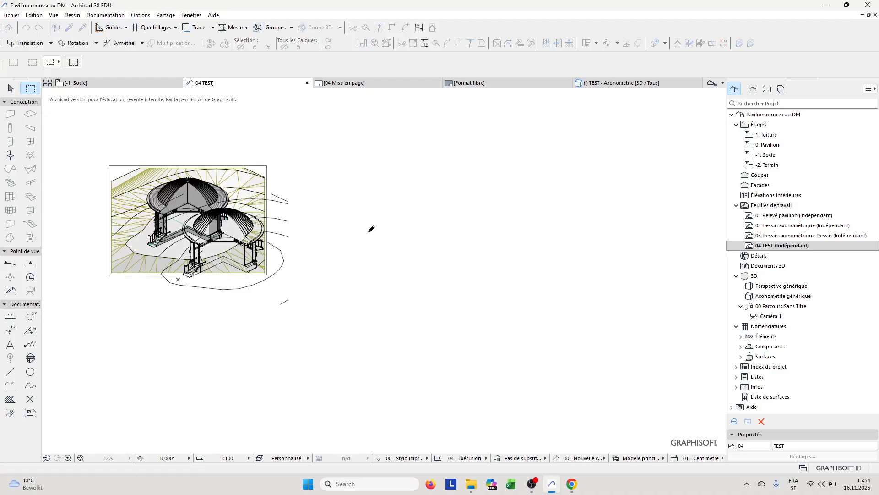
pyautogui.click(382, 234)
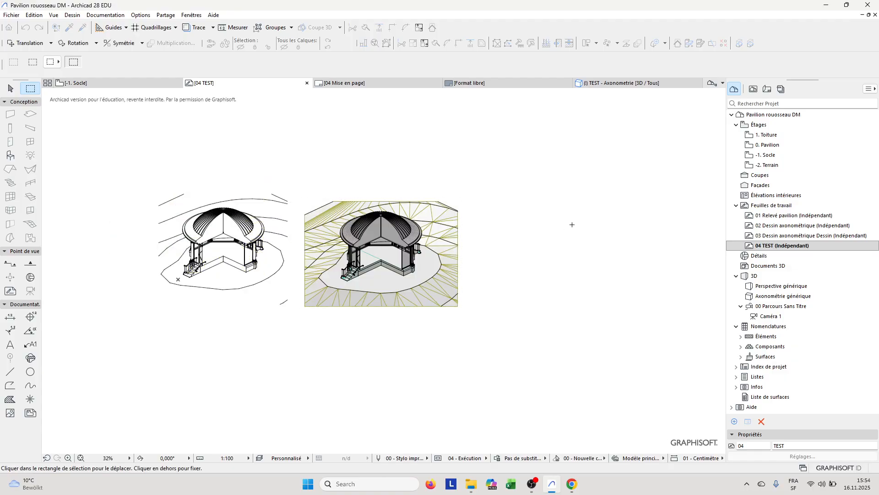
# - Delete the ground fill surrounding the pavilion in the shaded drawing, and undo the deletion
pyautogui.scroll(6, 373, 293)
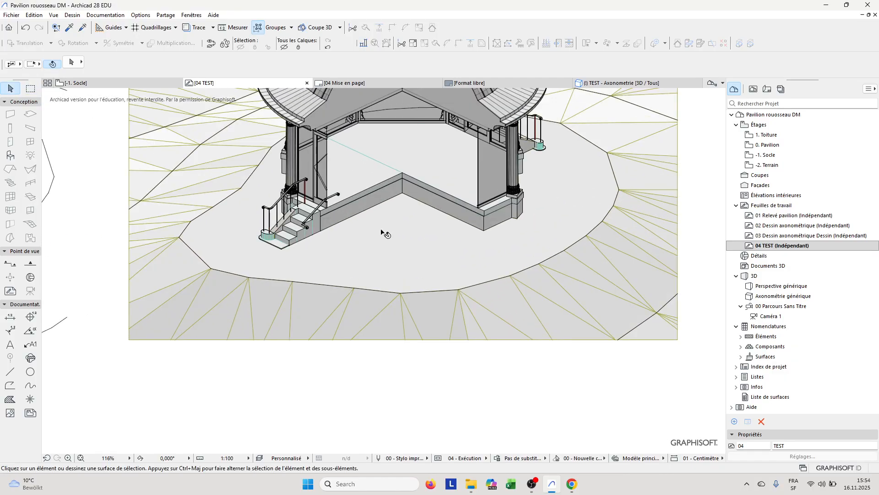
pyautogui.click(241, 220)
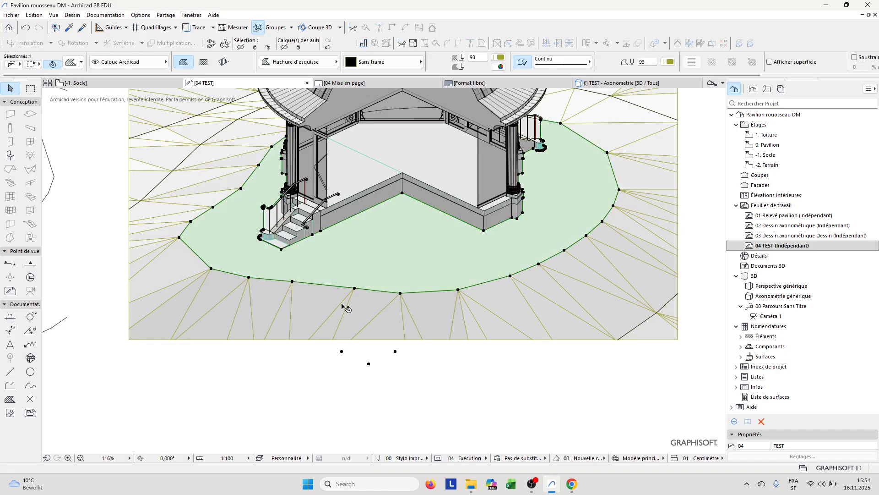
pyautogui.moveTo(322, 233); pyautogui.dragTo(315, 302, button='middle')
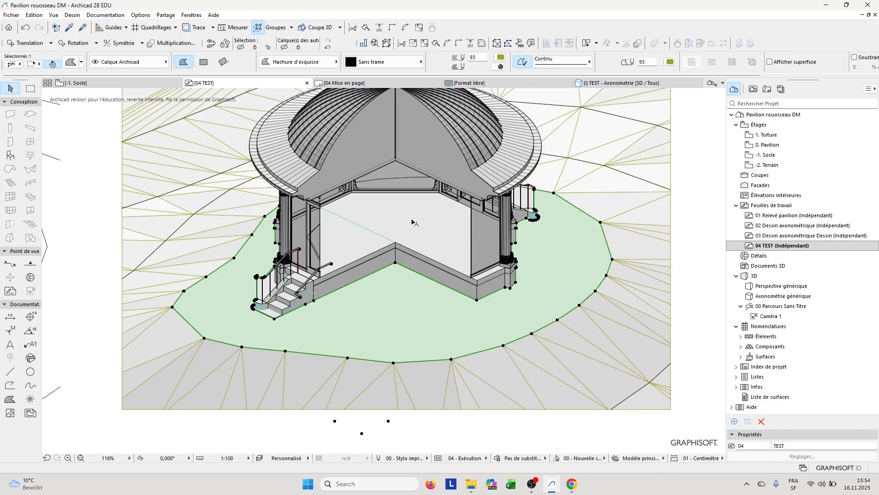
pyautogui.press('Escape')
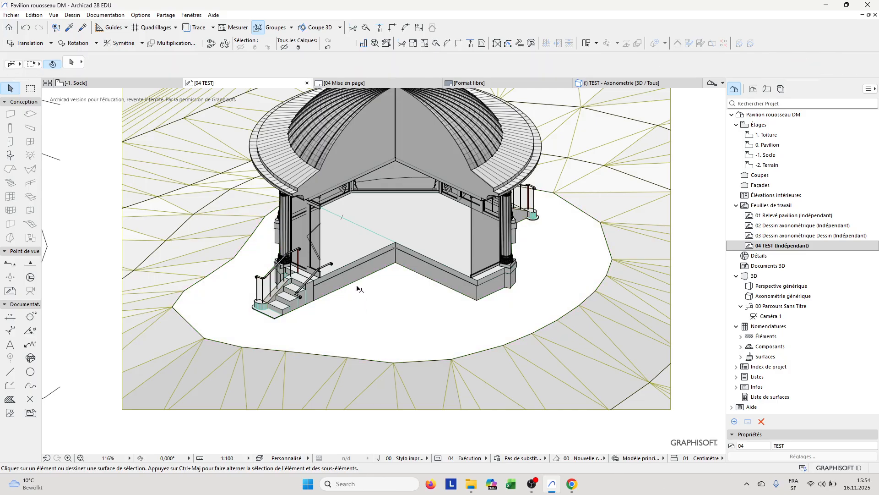
pyautogui.hotkey('ctrl', 'z')
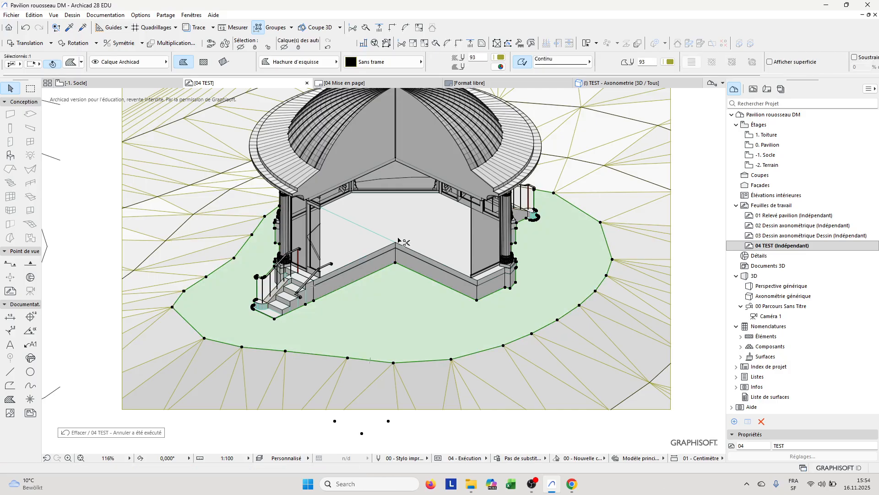
# - Select the entire shaded drawing and delete it, leaving only the line drawing in the worksheet
pyautogui.scroll(-4, 398, 240)
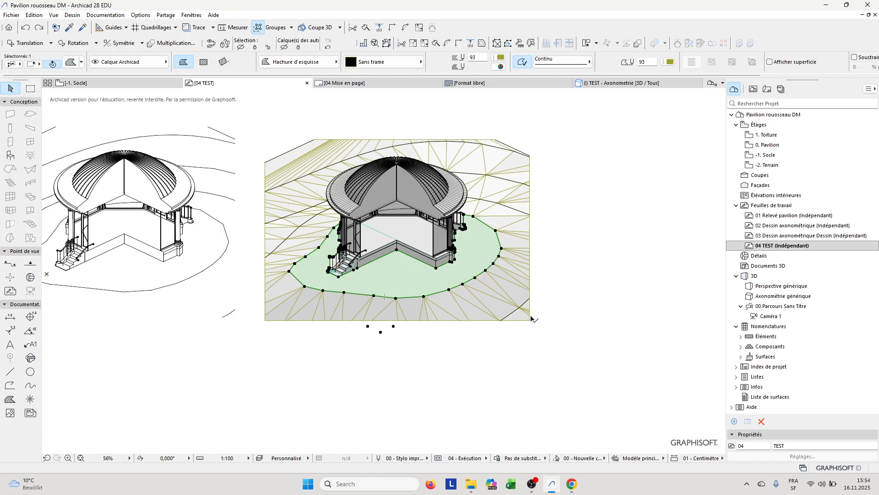
pyautogui.scroll(-2, 549, 330)
pyautogui.moveTo(573, 339); pyautogui.dragTo(343, 160)
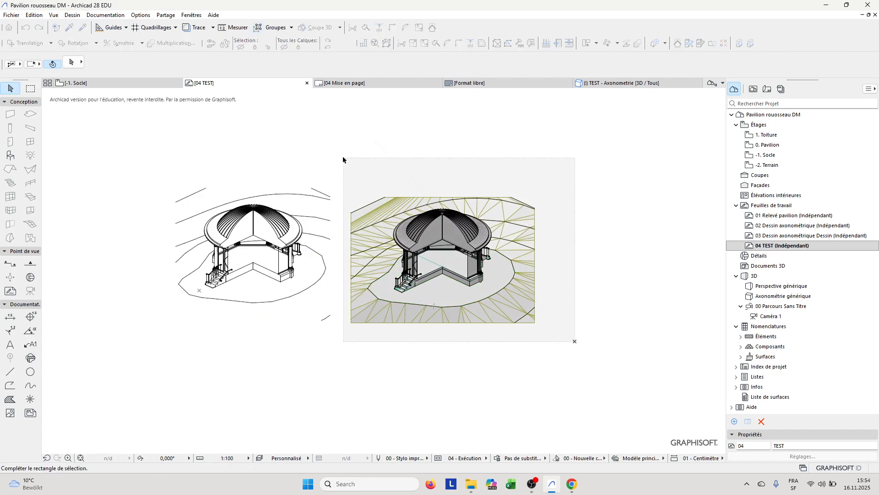
pyautogui.press('Delete')
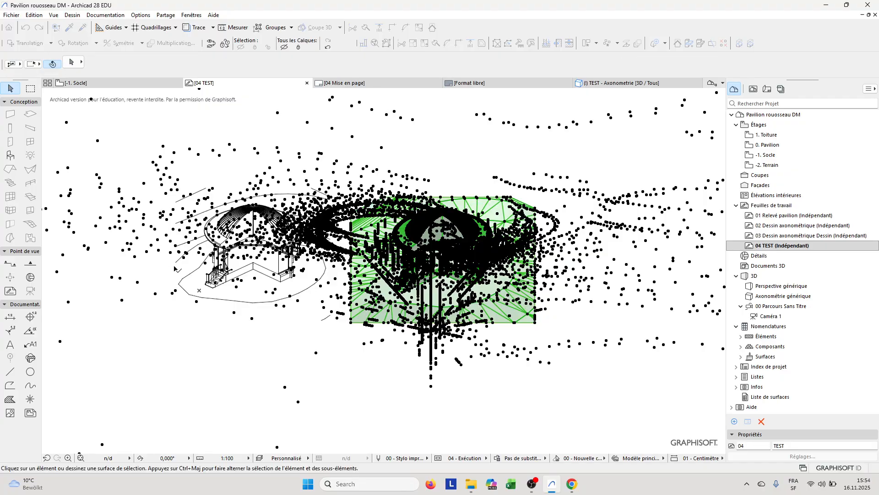
pyautogui.scroll(2, 194, 245)
pyautogui.scroll(3, 195, 247)
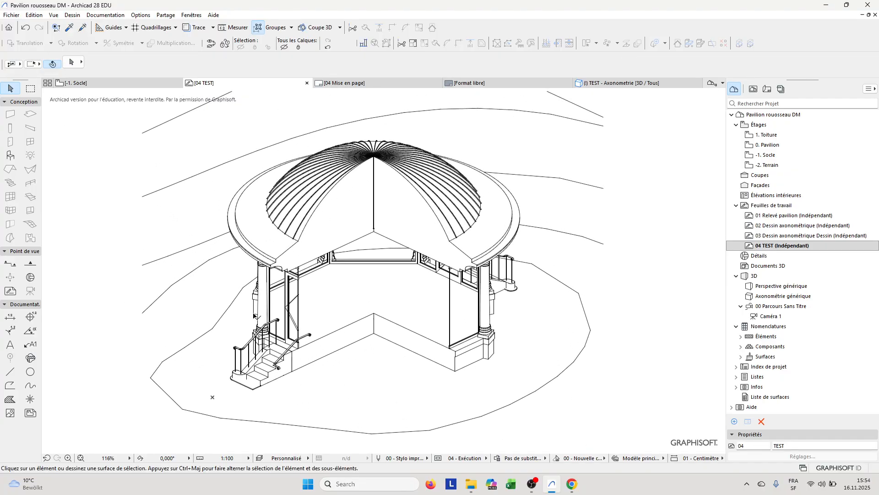